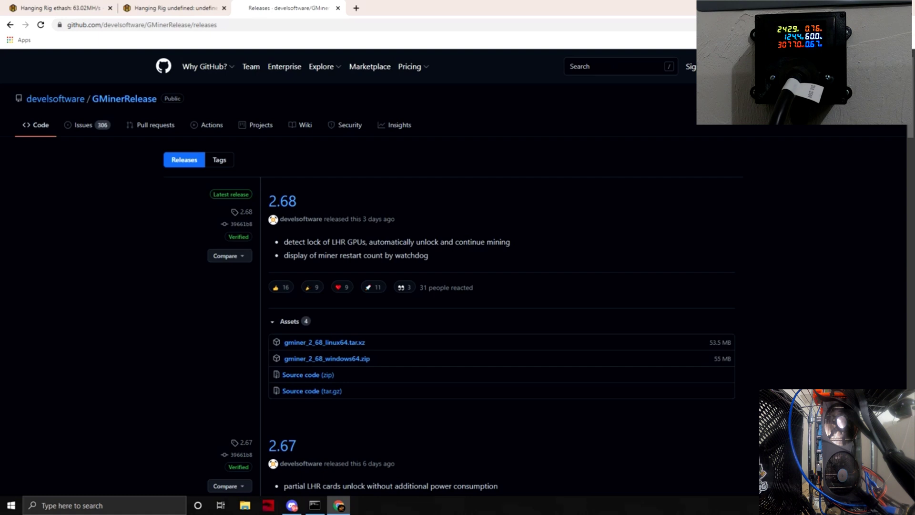
scroll(457, 272, "down", 1)
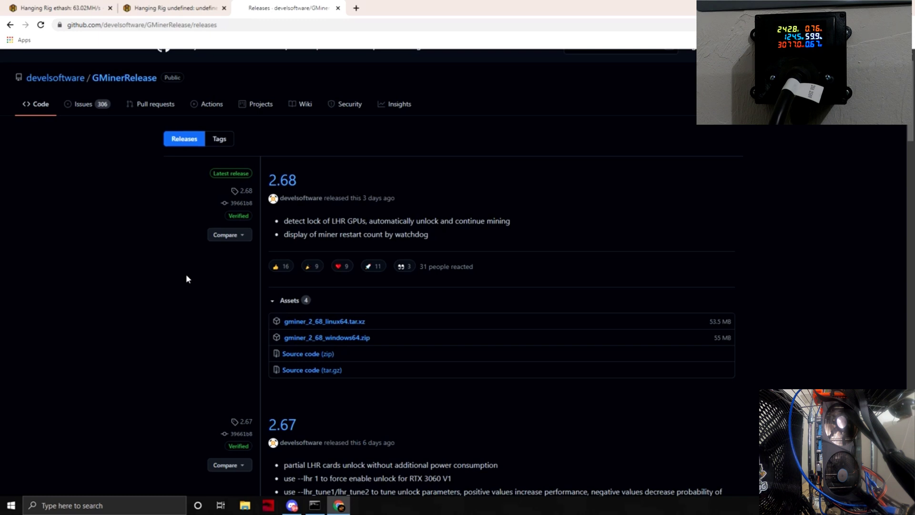
- Go from the Hive OS tab through Farms and Caveman Garage to the Hanging Rig worker
left_click(85, 11)
left_click(196, 60)
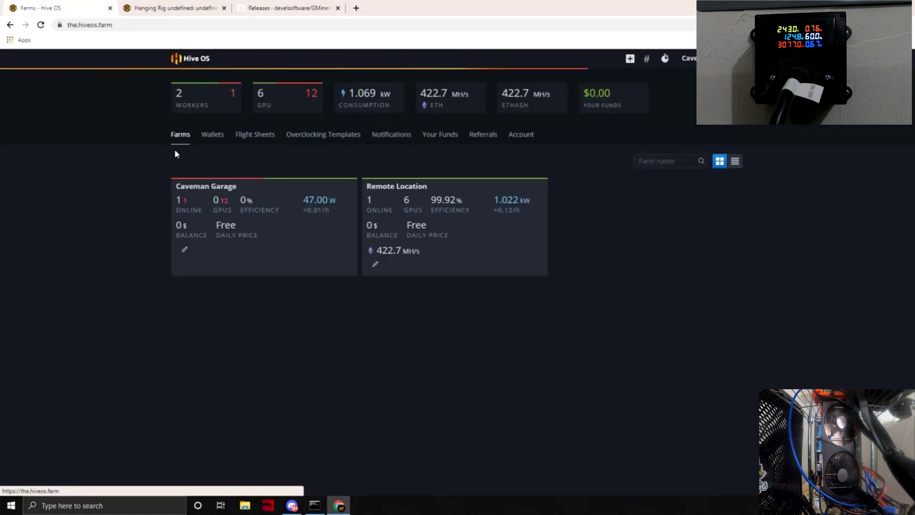
left_click(296, 235)
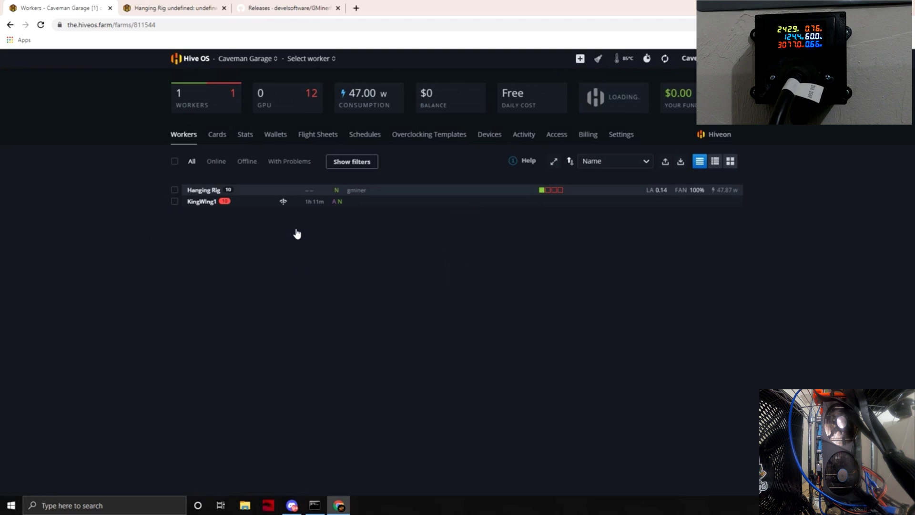
left_click(203, 190)
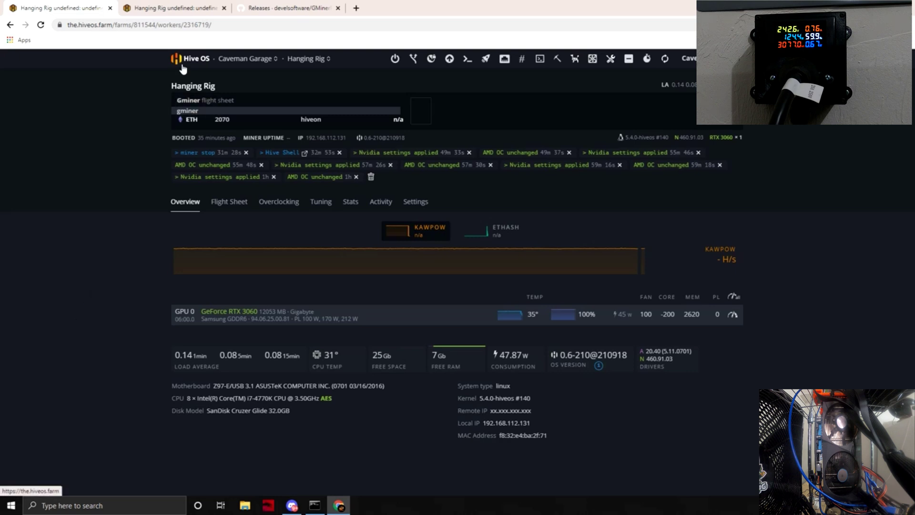
left_click(450, 60)
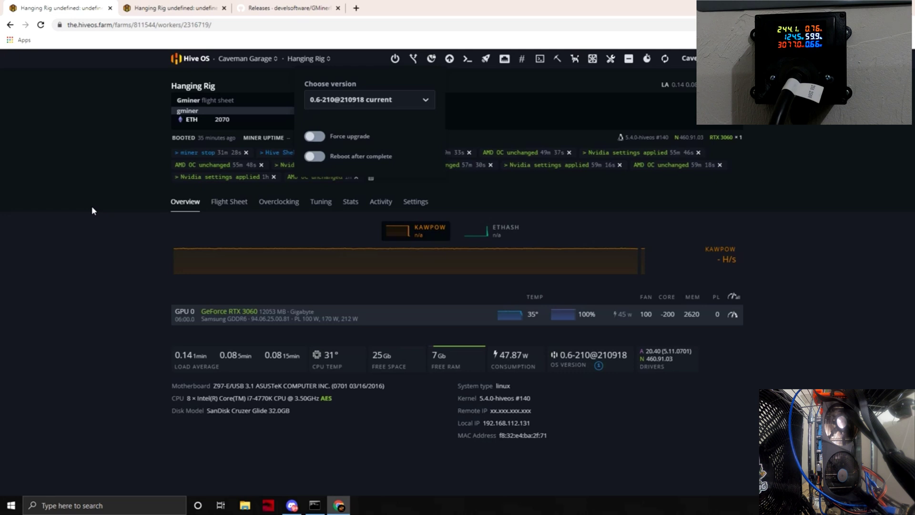
left_click(101, 242)
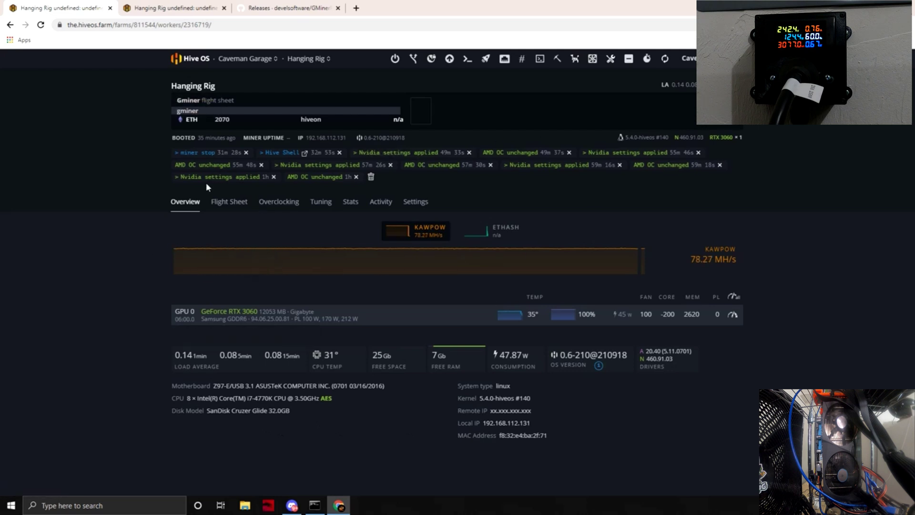
- Find the Ethermine Eth GMiner flight sheet in the worker's flight sheets and edit it
left_click(225, 205)
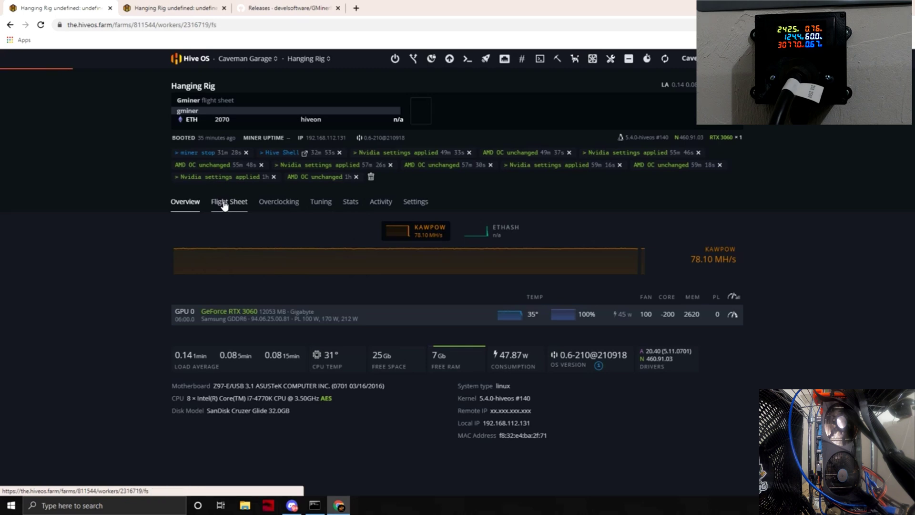
scroll(408, 387, "down", 4)
scroll(409, 388, "down", 3)
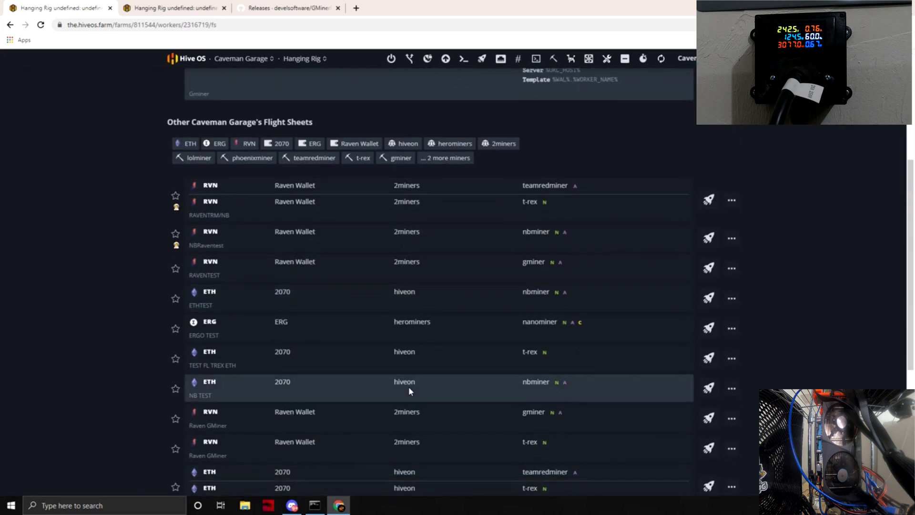
scroll(408, 387, "down", 3)
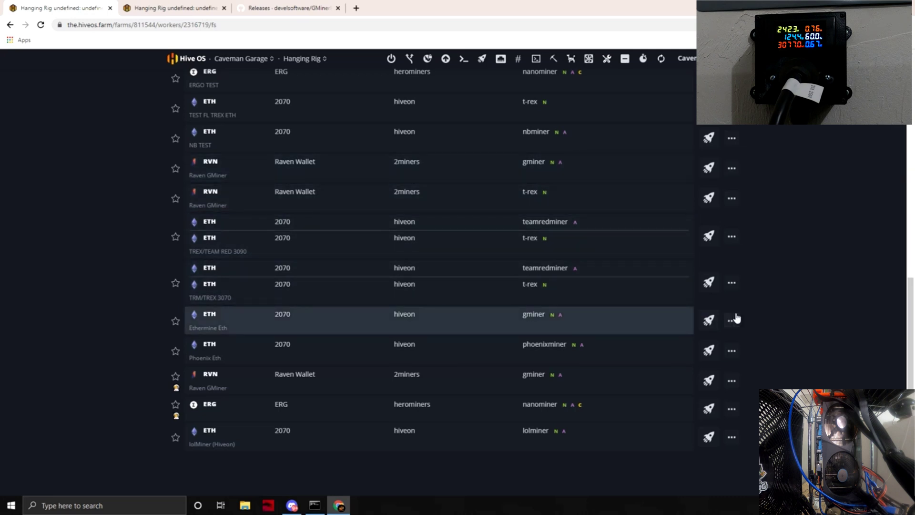
left_click(732, 321)
left_click(706, 343)
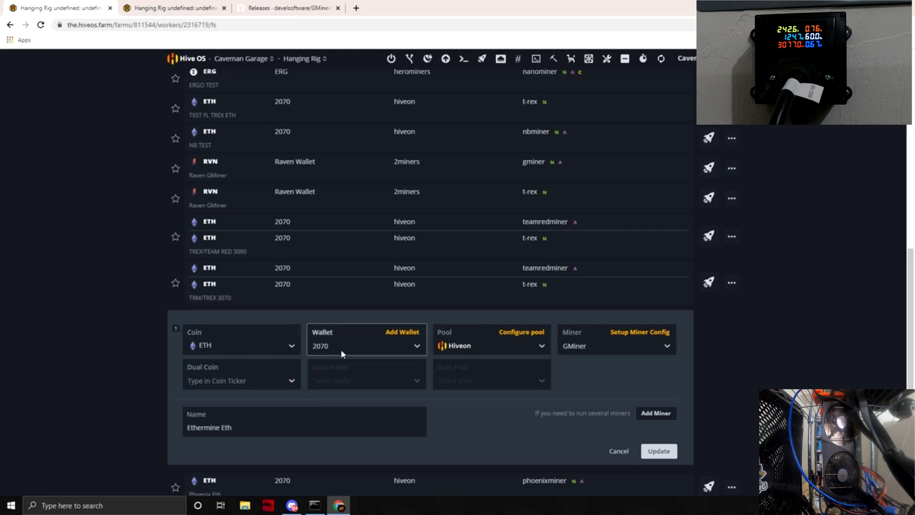
- Add extra config arguments to GMiner's settings and apply the changes
left_click(629, 336)
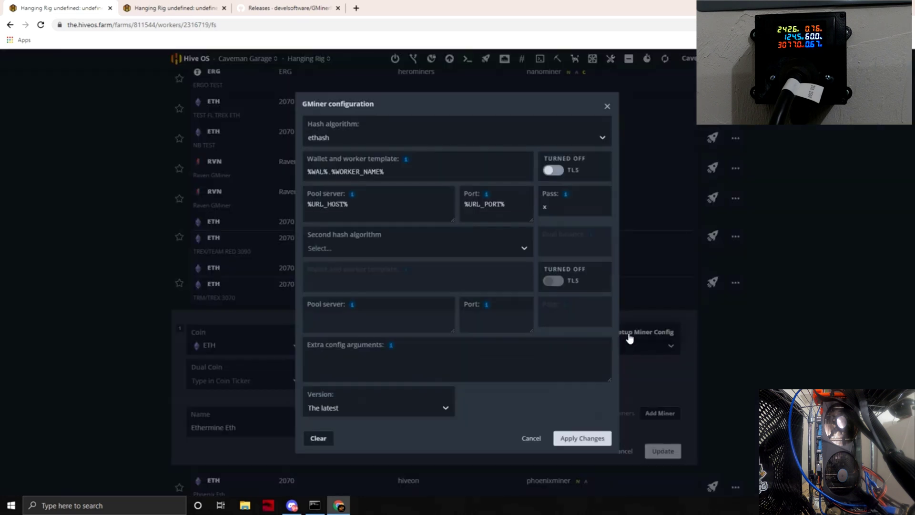
left_click_drag(437, 99, 293, 98)
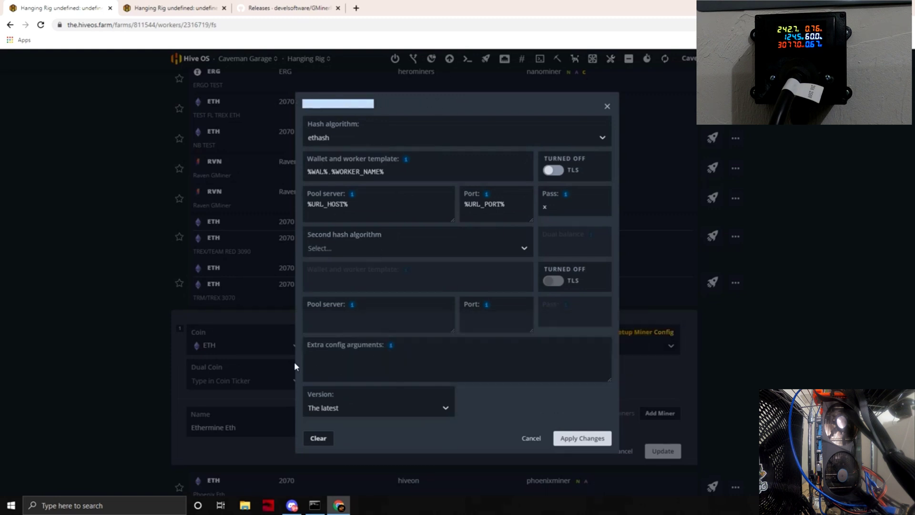
left_click(348, 367)
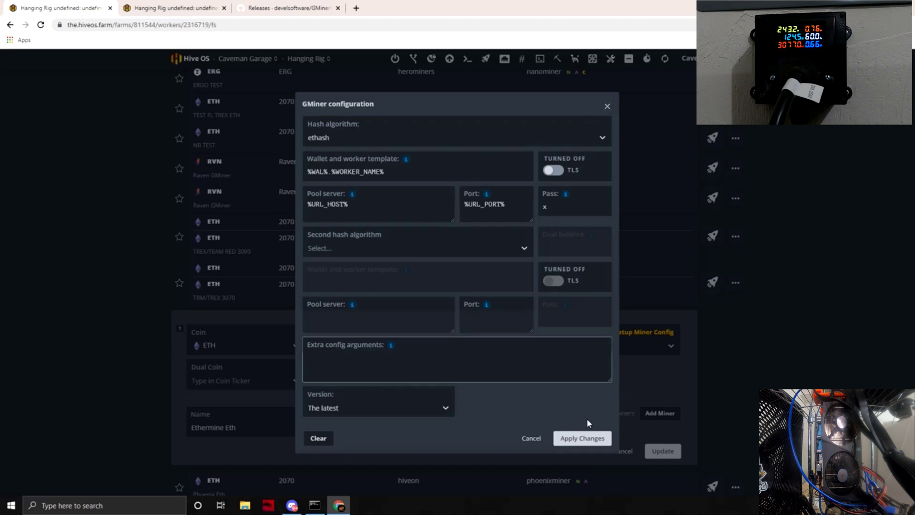
left_click(587, 437)
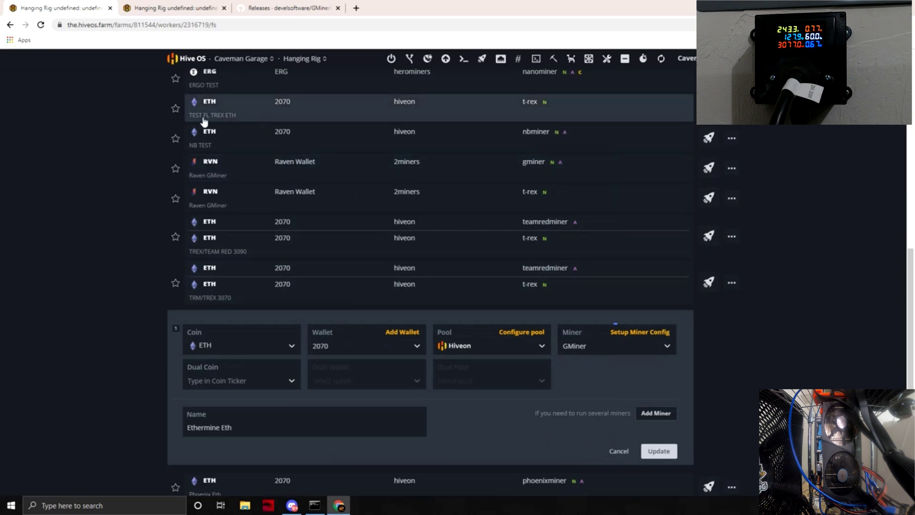
- Return to the Hanging Rig worker in Caveman Garage and restart its miner
left_click(173, 59)
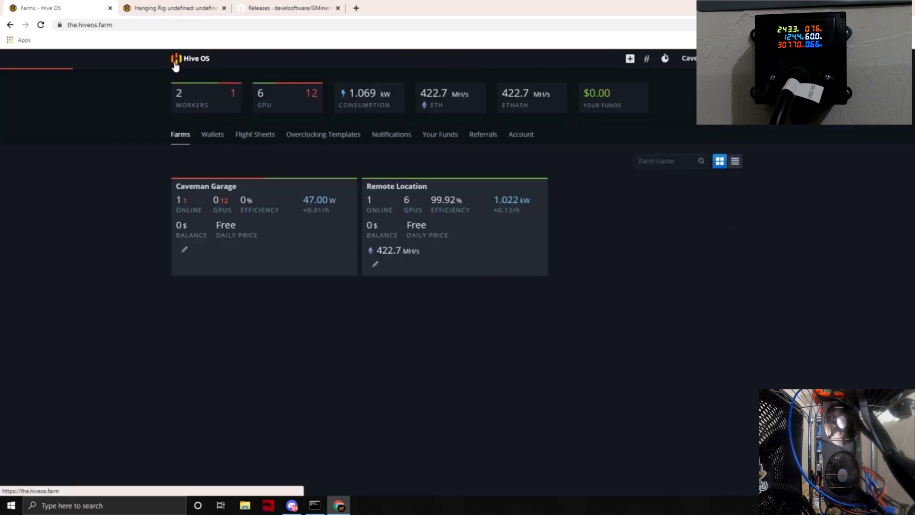
left_click(230, 211)
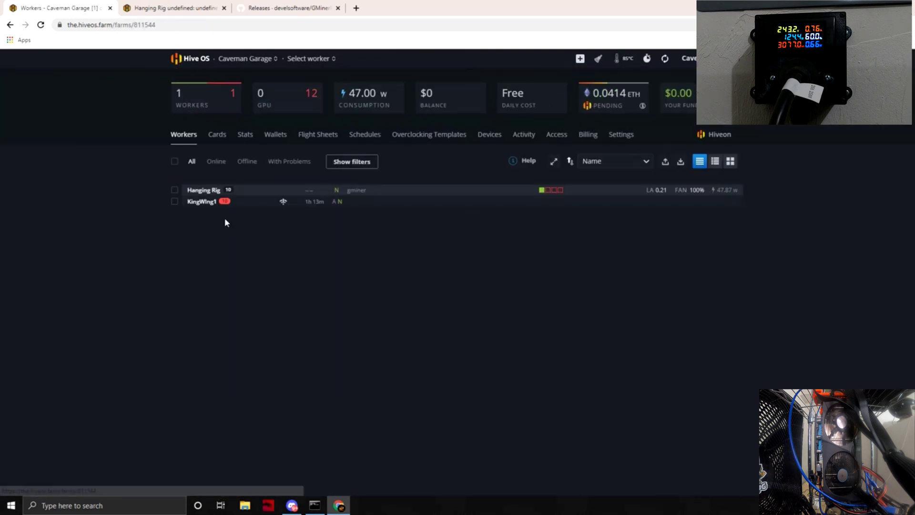
left_click(203, 190)
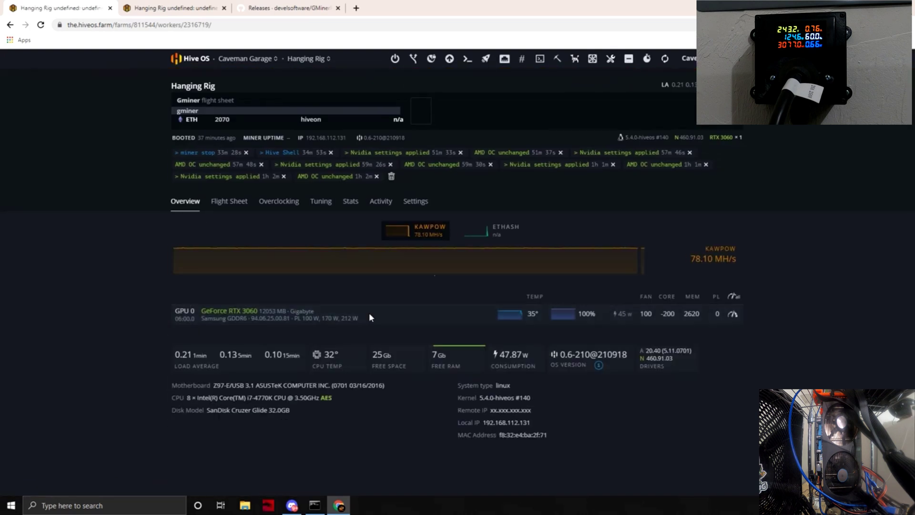
left_click(557, 58)
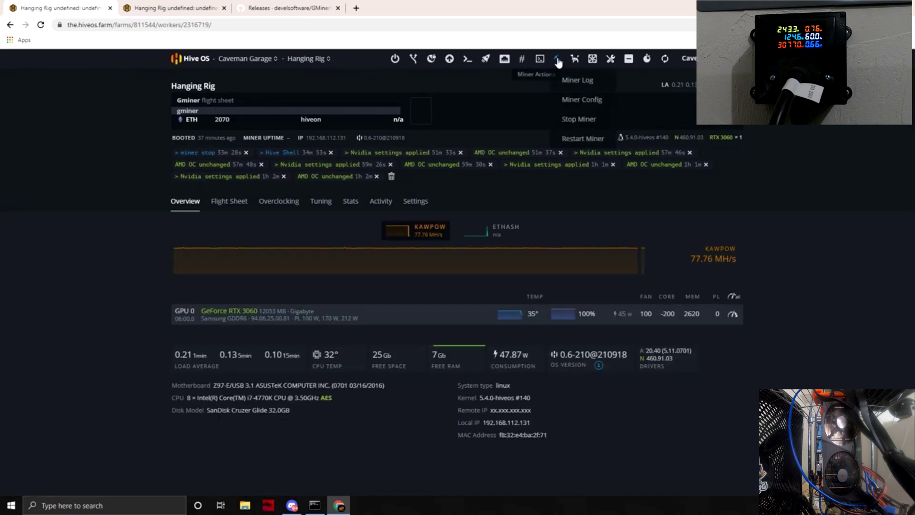
left_click(580, 138)
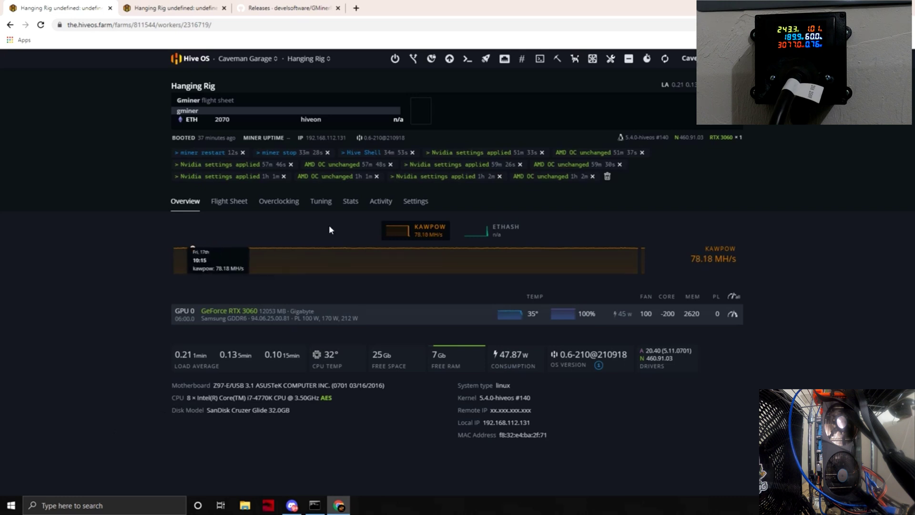
- Start a Hive Shell session on the Hanging Rig and select the page address
left_click(559, 61)
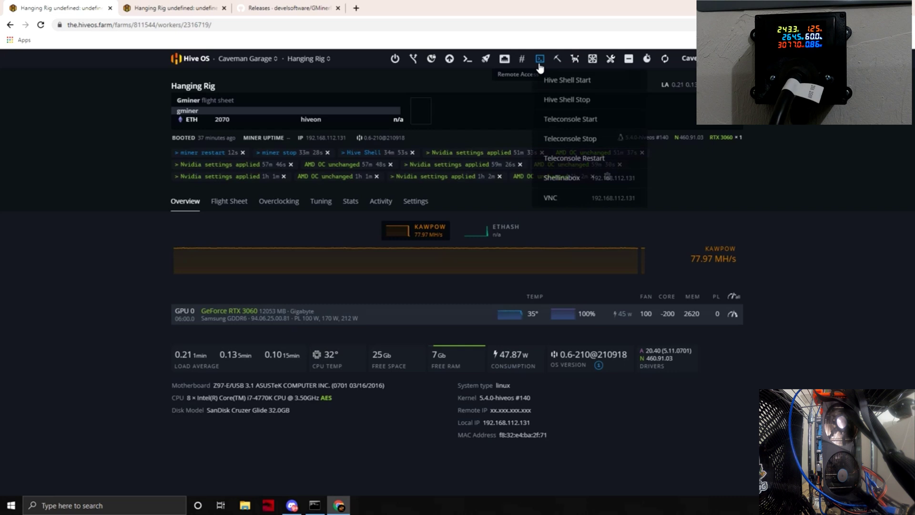
left_click(568, 83)
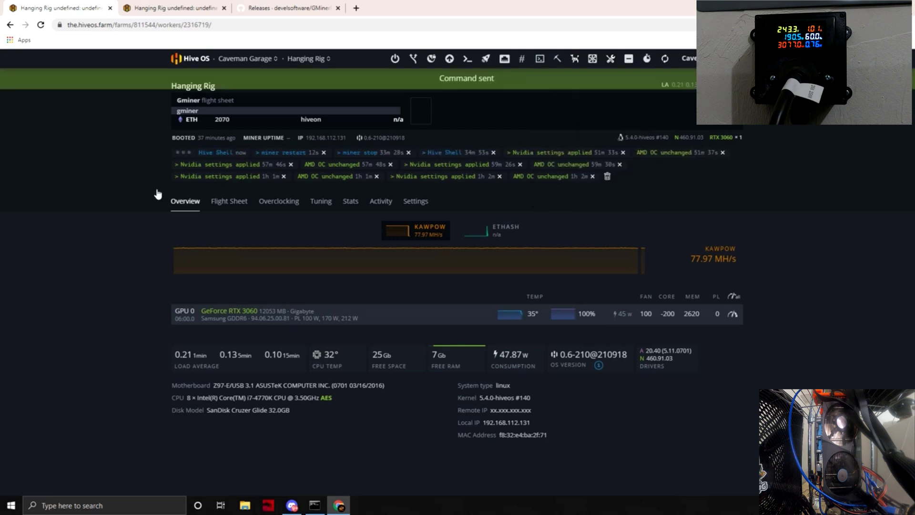
left_click(241, 29)
key("ctrl+a")
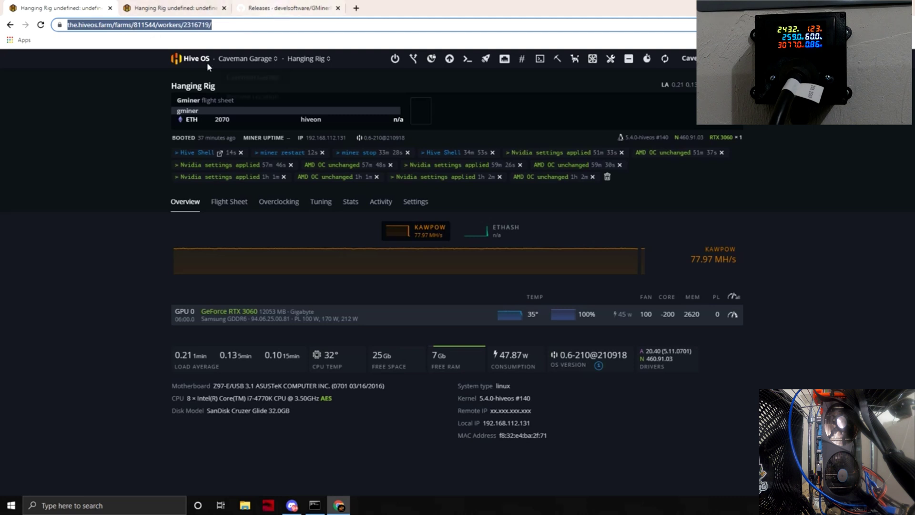
- Open the shell.hiveos.farm web shell link and run 'miner' to view GMiner's output
left_click(191, 153)
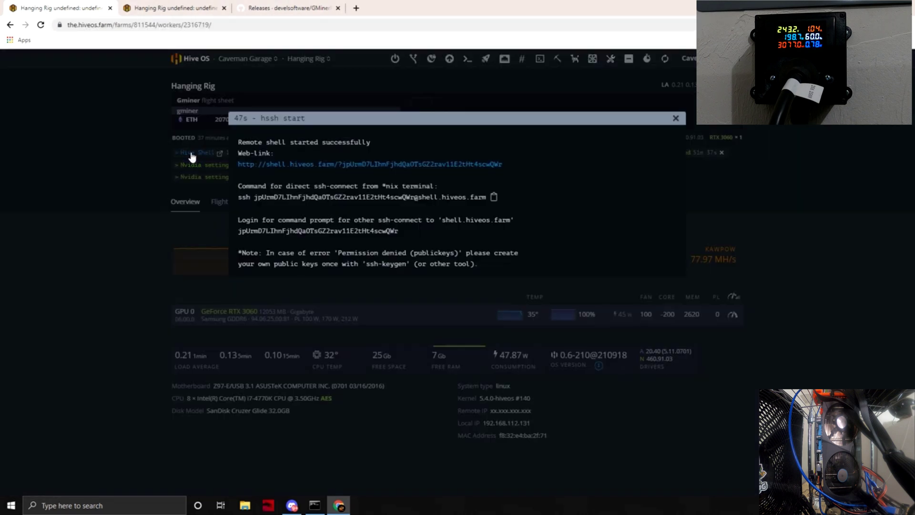
left_click(308, 165)
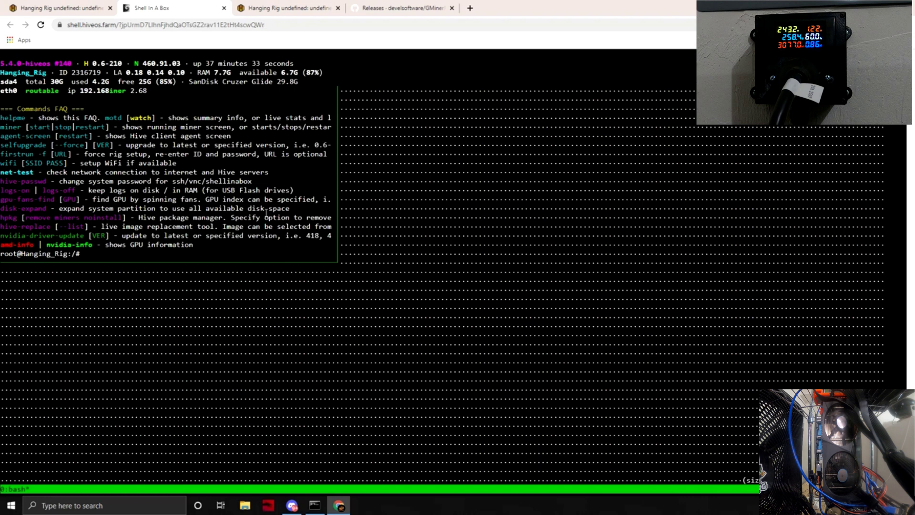
type("miner")
key("Return")
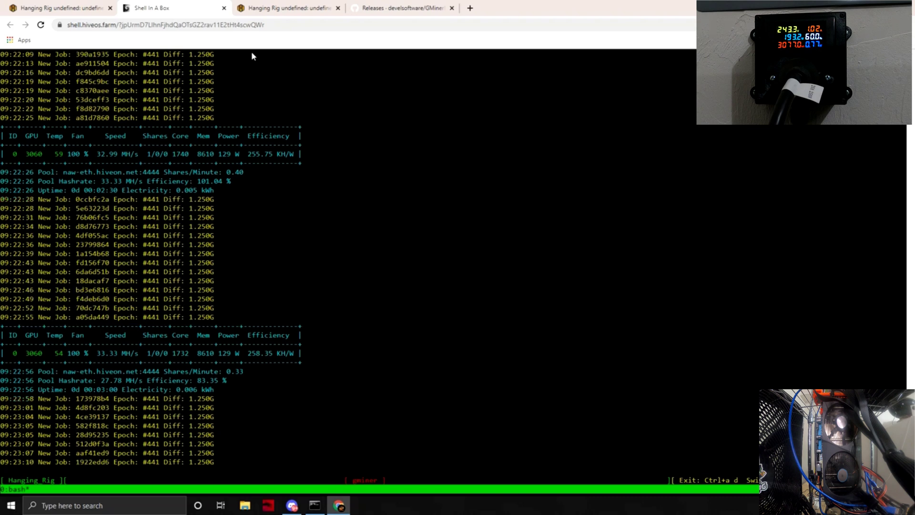
- Change GPU 0's memory clock from 2620 to 2500 and apply the overclock
left_click(276, 11)
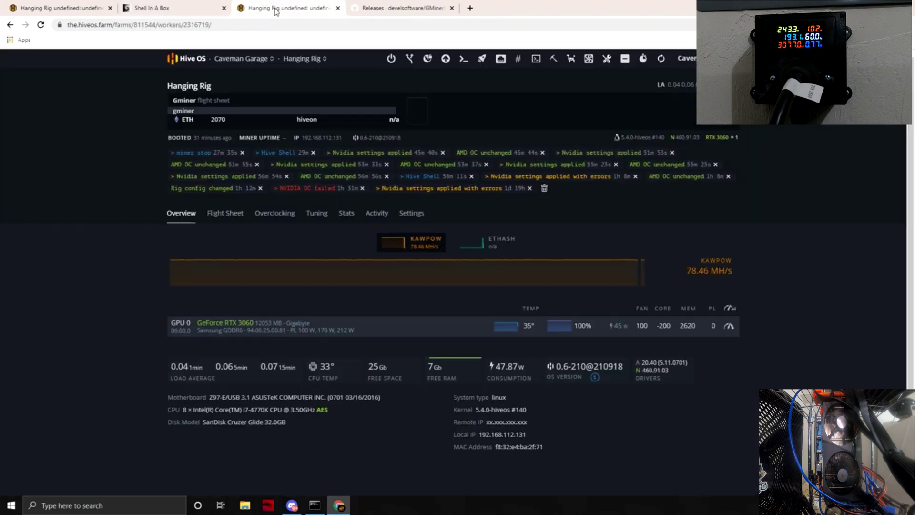
left_click(729, 326)
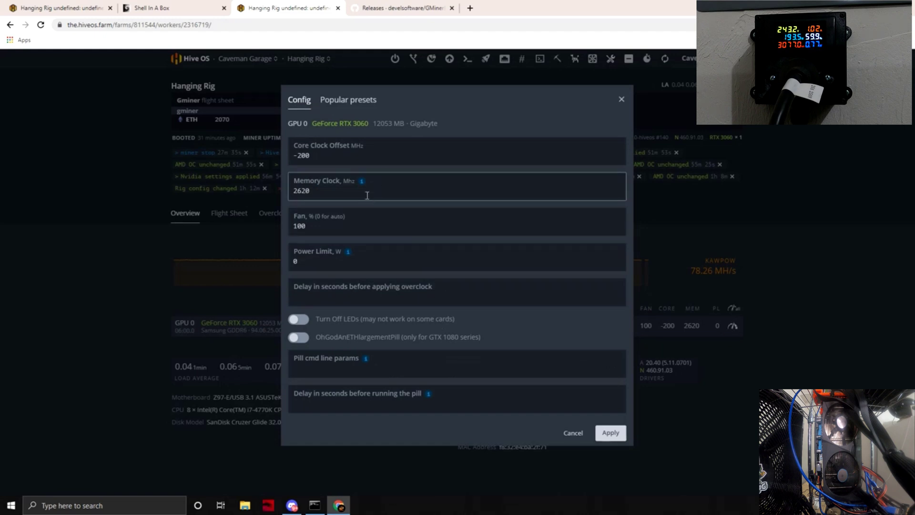
key("BackSpace")
key("BackSpace")
key("BackSpace")
type("500")
left_click(316, 262)
left_click(610, 433)
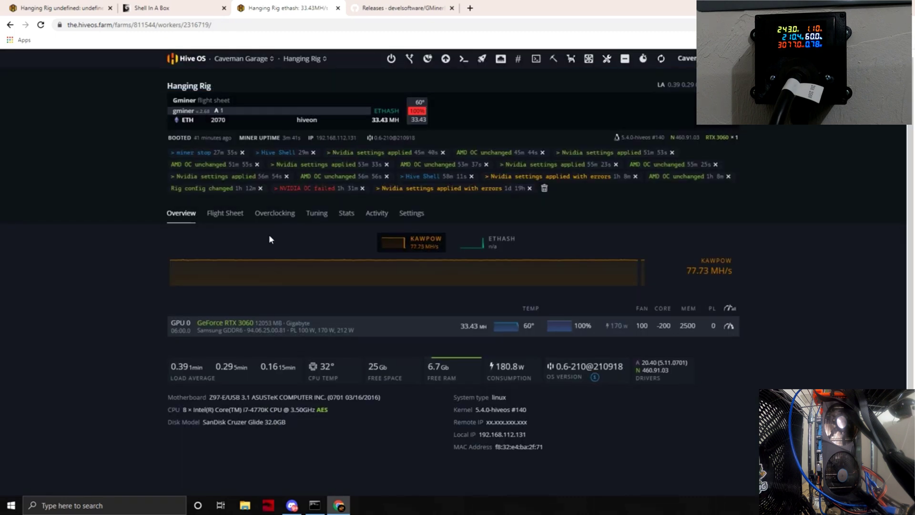
- Switch to the Shell In A Box tab to watch GMiner's output
left_click(152, 7)
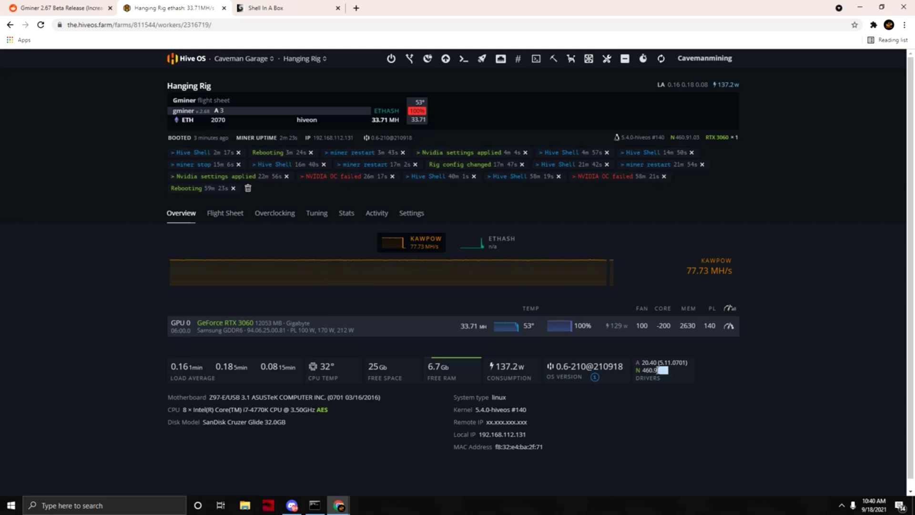
left_click_drag(670, 370, 663, 370)
left_click(668, 372)
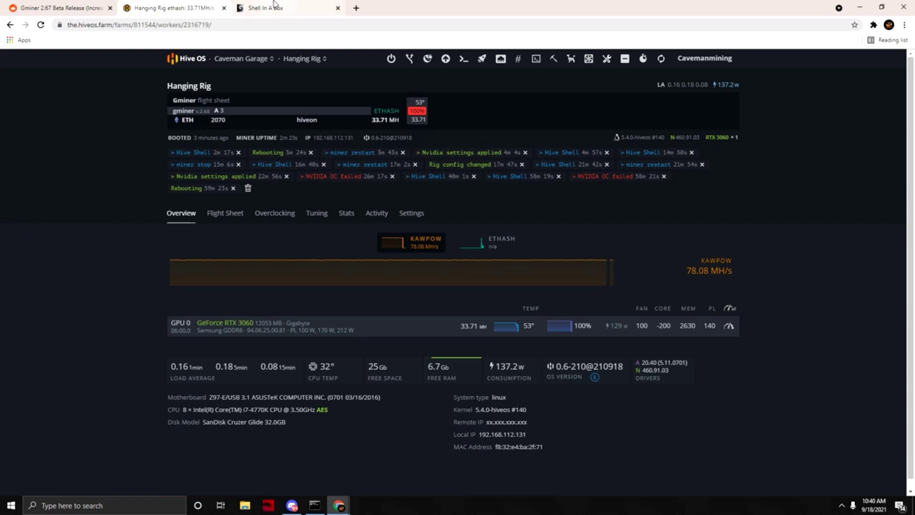
left_click(274, 7)
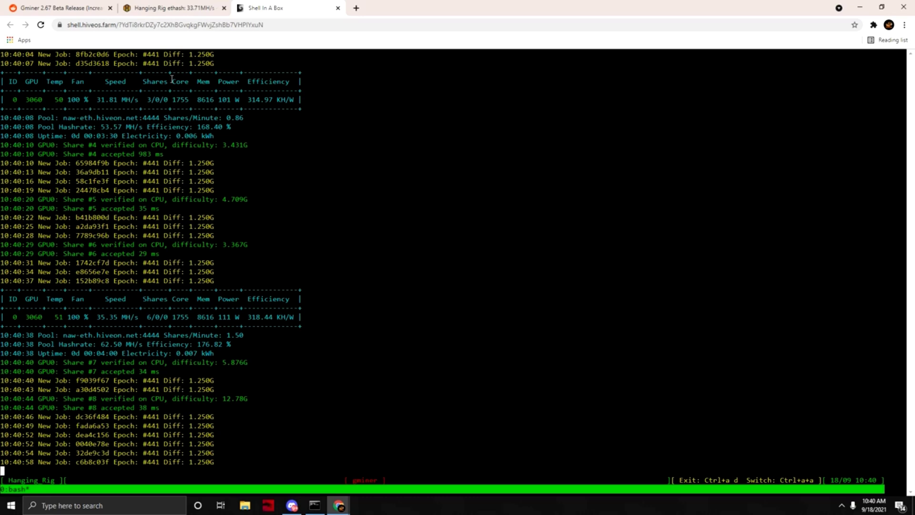
left_click(162, 8)
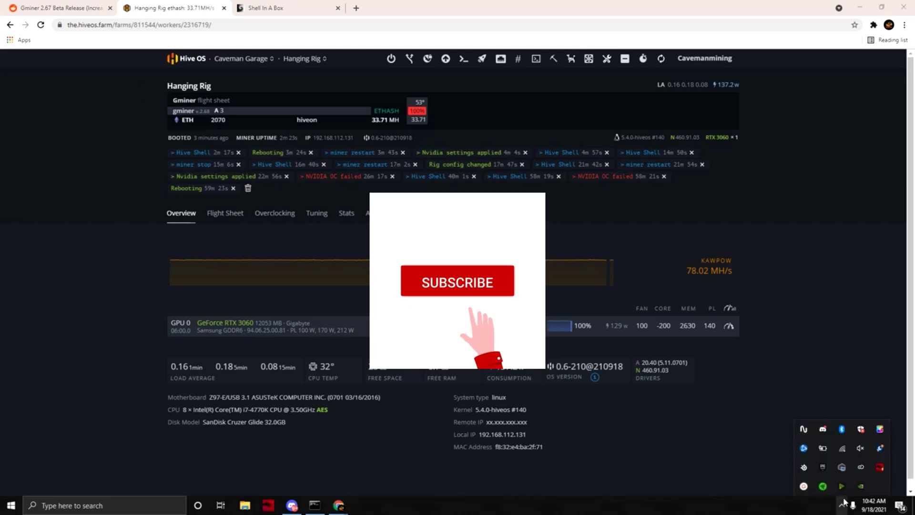
- Show the hidden system tray icons
left_click(807, 476)
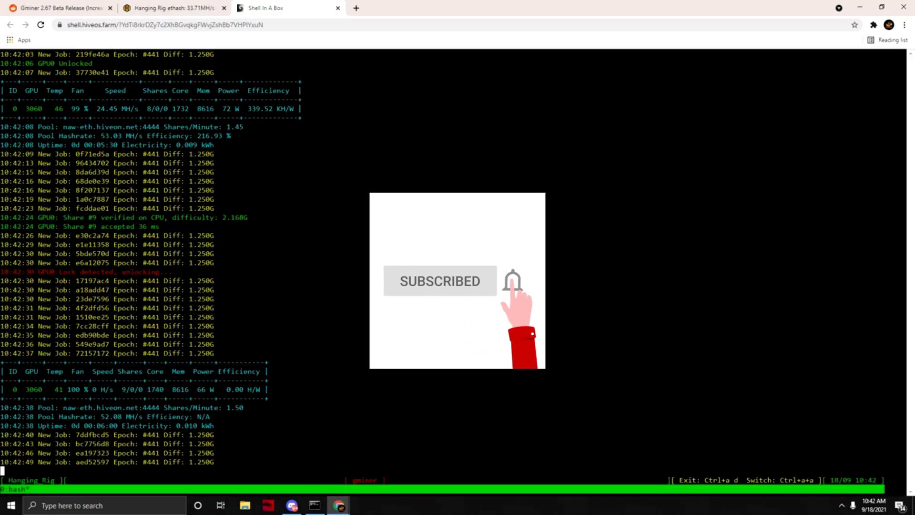